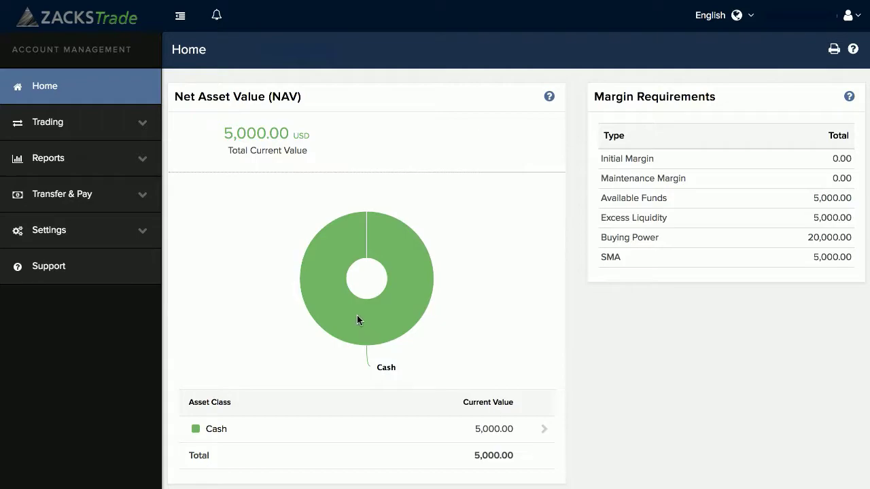
- Start a funds transfer as a Deposit in United States Dollar (USD), using the ACH Initiated at Broker method
{"action": "left_click", "coordinate": [140, 198]}
{"action": "left_click", "coordinate": [64, 269]}
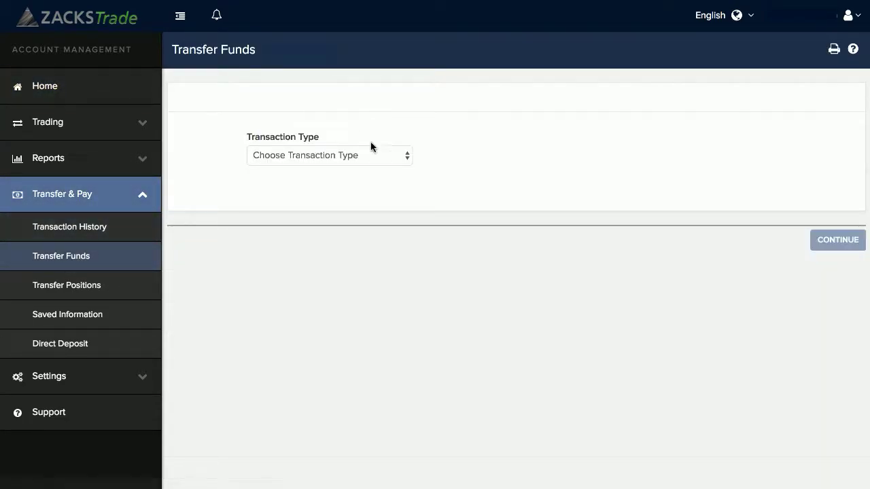
{"action": "left_click", "coordinate": [350, 155]}
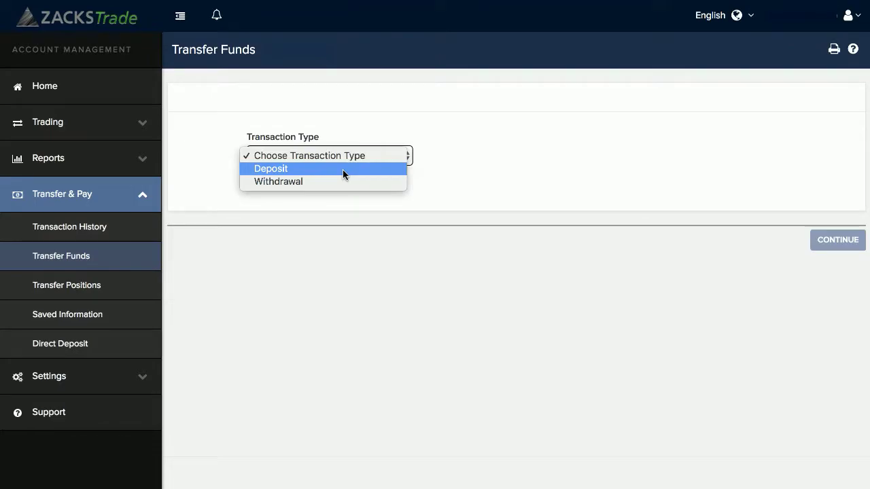
{"action": "left_click", "coordinate": [343, 169]}
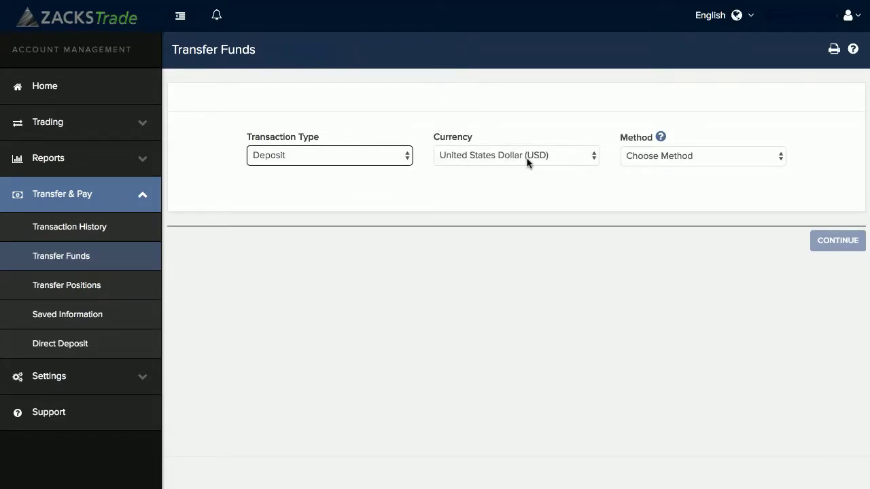
{"action": "left_click", "coordinate": [734, 162]}
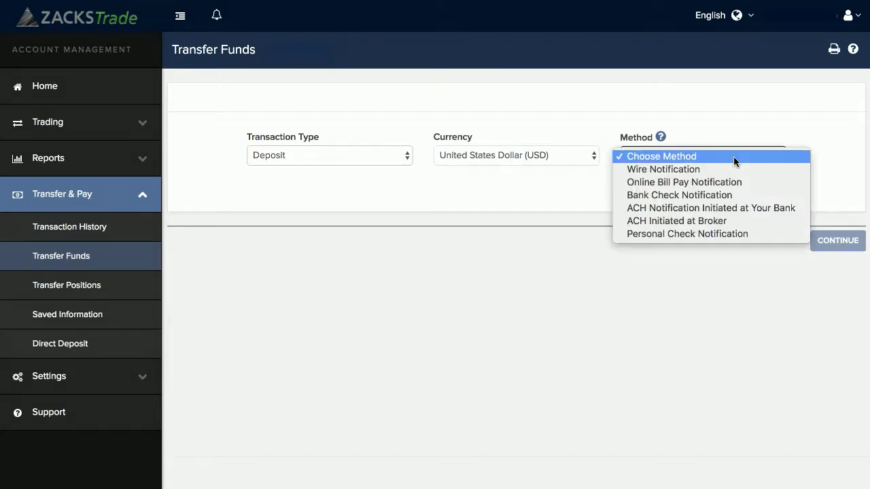
{"action": "left_click", "coordinate": [745, 223]}
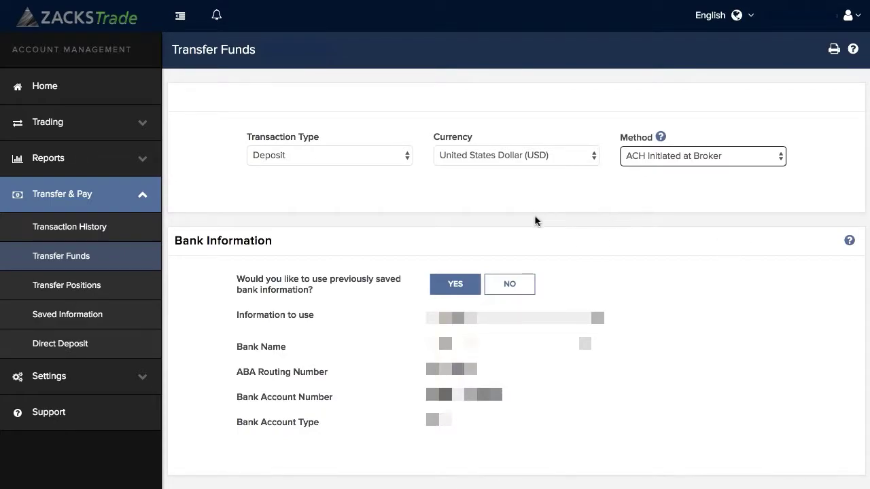
- Decline the saved bank information and set up a new entry named Ally Bank with Instant Verification
{"action": "left_click", "coordinate": [509, 288]}
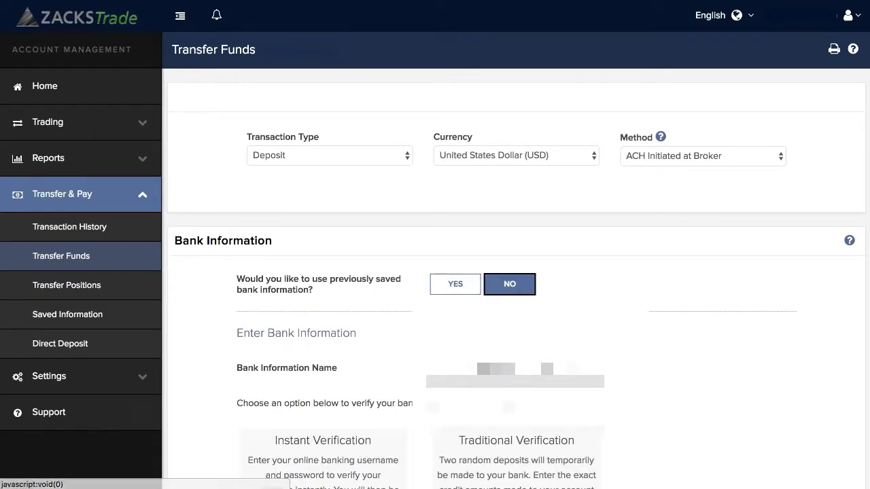
{"action": "scroll", "coordinate": [574, 365], "scroll_direction": "down", "scroll_amount": 2}
{"action": "scroll", "coordinate": [574, 365], "scroll_direction": "down", "scroll_amount": 3}
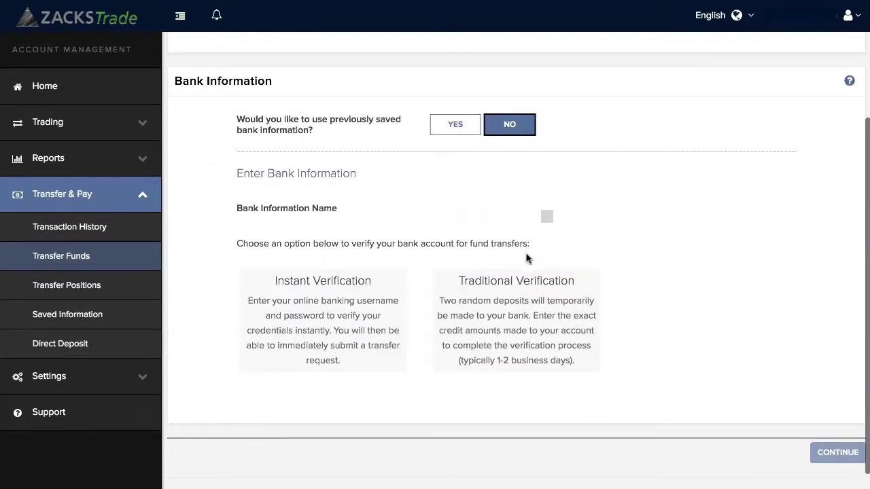
{"action": "left_click", "coordinate": [497, 216]}
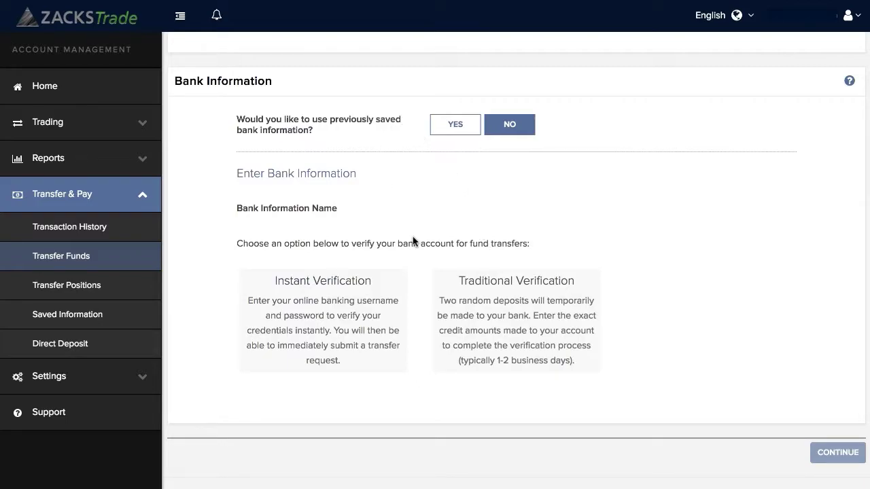
{"action": "left_click", "coordinate": [371, 318]}
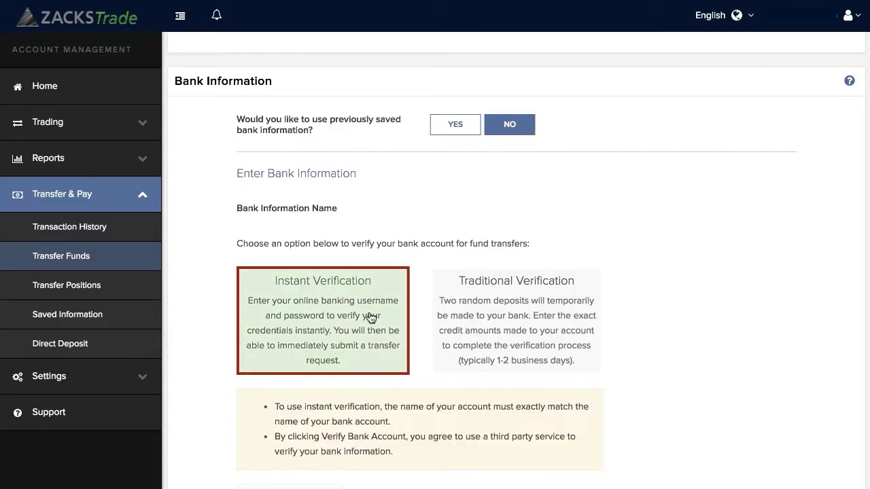
{"action": "scroll", "coordinate": [496, 336], "scroll_direction": "down", "scroll_amount": 3}
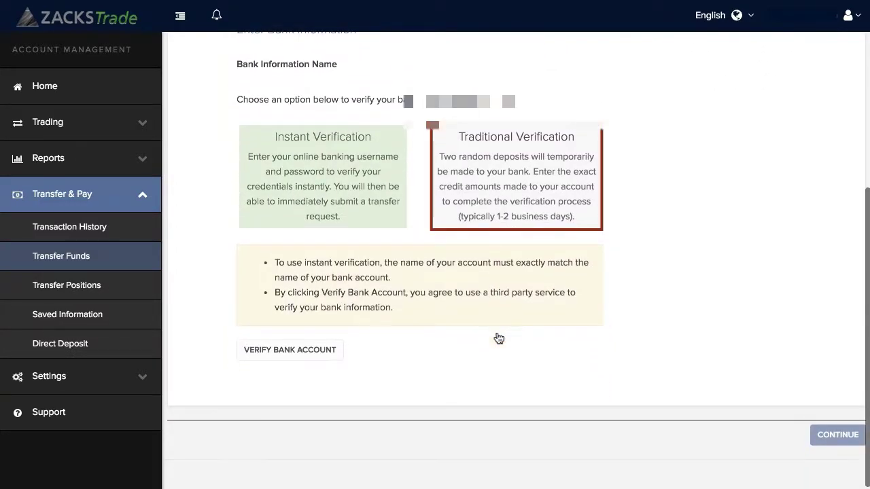
- Start verifying the bank account, confirm the online credentials are ready, and select Chase as the institution
{"action": "left_click", "coordinate": [325, 355]}
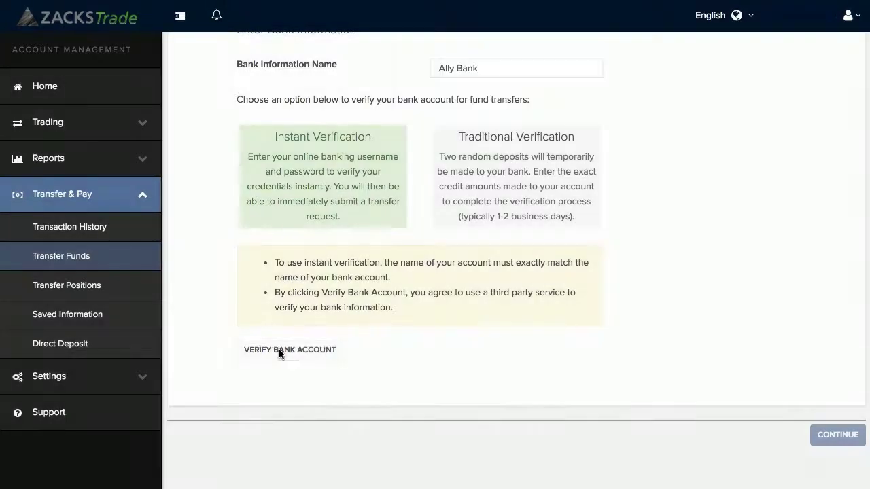
{"action": "left_click", "coordinate": [281, 355]}
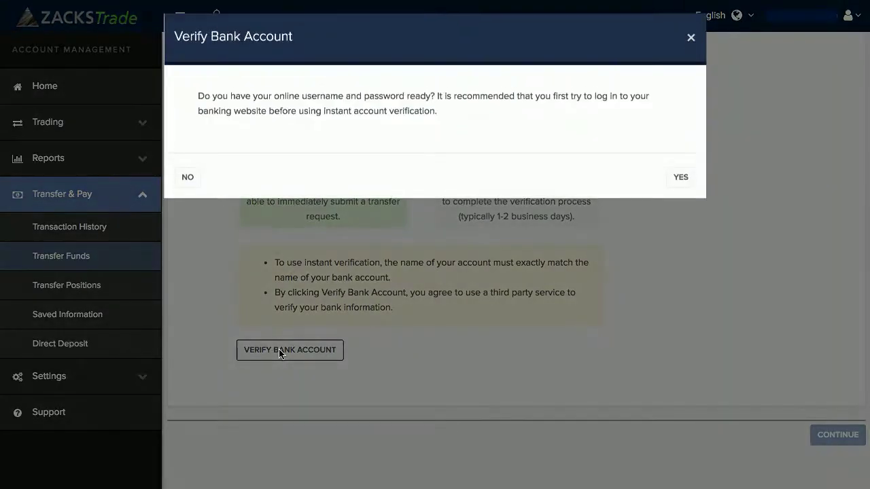
{"action": "left_click", "coordinate": [680, 184]}
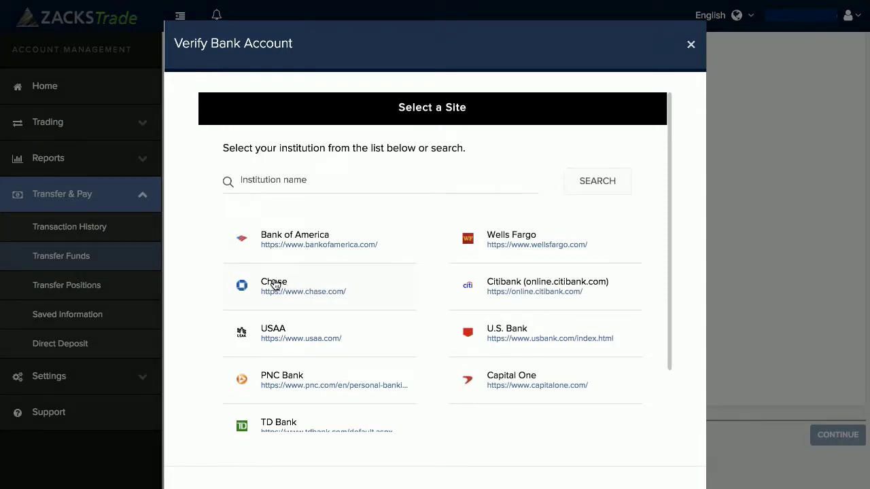
{"action": "left_click", "coordinate": [275, 284]}
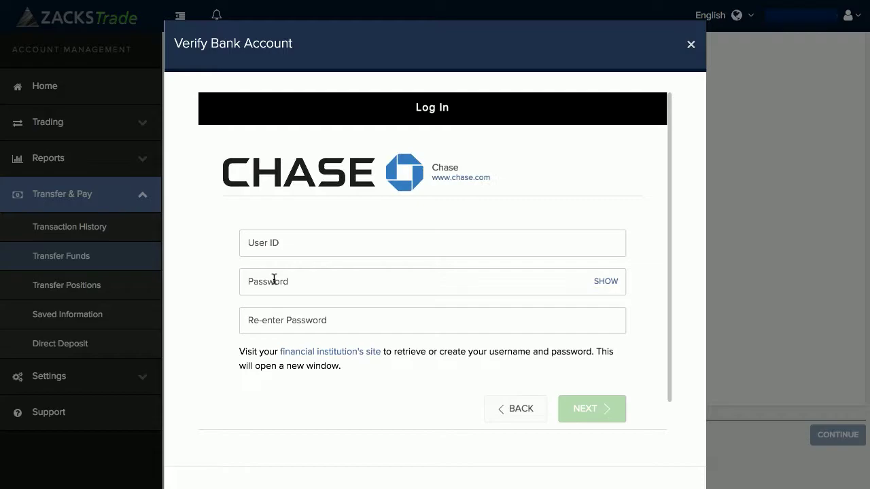
- Log in to Chase with the user ID and the password entered twice, and decline saving the password in the browser
{"action": "left_click", "coordinate": [296, 248]}
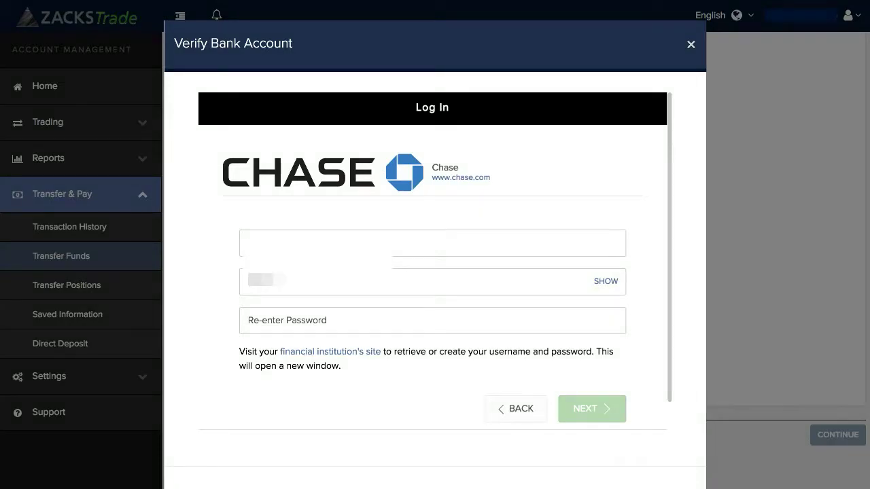
{"action": "type", "text": "username"}
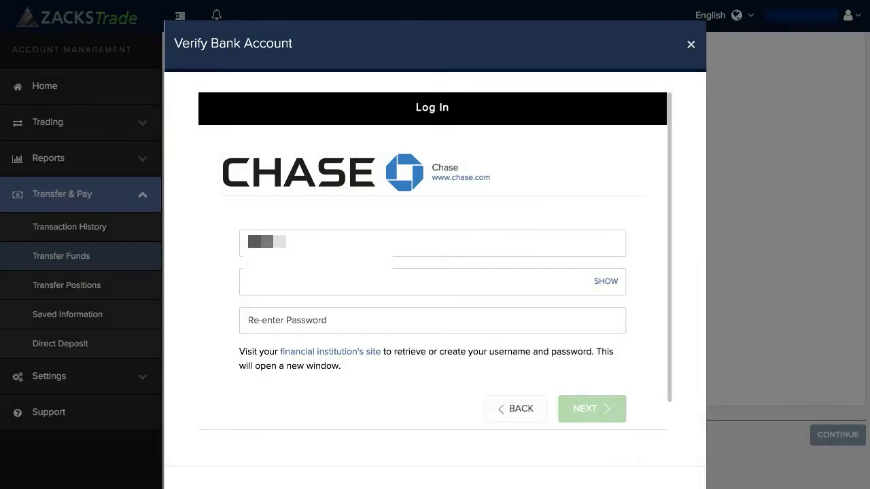
{"action": "key", "text": "Tab"}
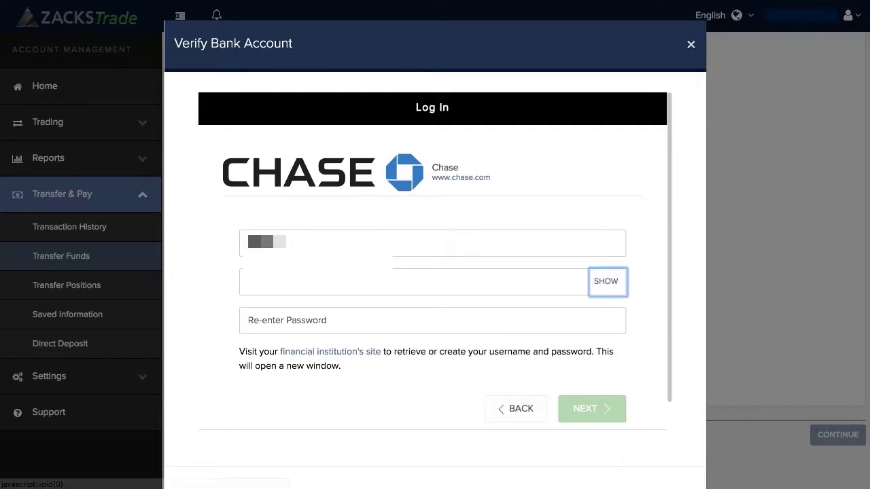
{"action": "key", "text": "Tab"}
{"action": "type", "text": "•••••••••••"}
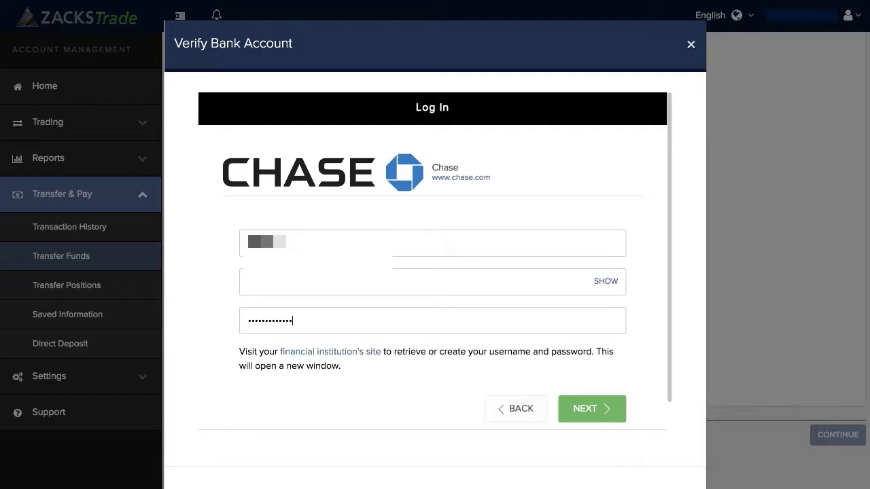
{"action": "left_click", "coordinate": [584, 412]}
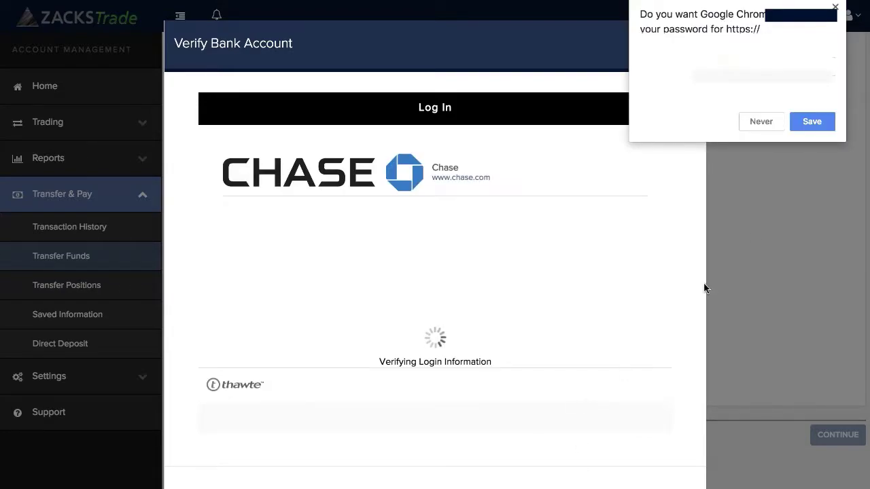
{"action": "left_click", "coordinate": [759, 120]}
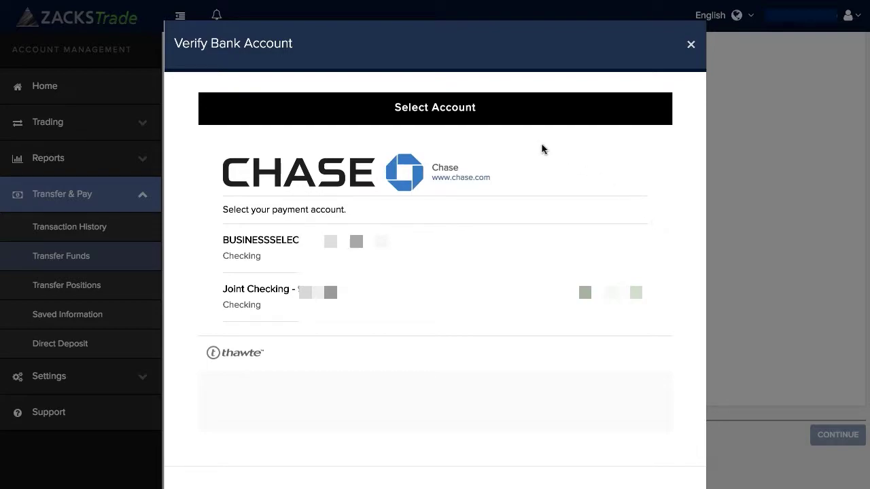
- Choose the Joint Checking account, confirm its details, and submit it as the bank account for the transfer
{"action": "left_click", "coordinate": [290, 291]}
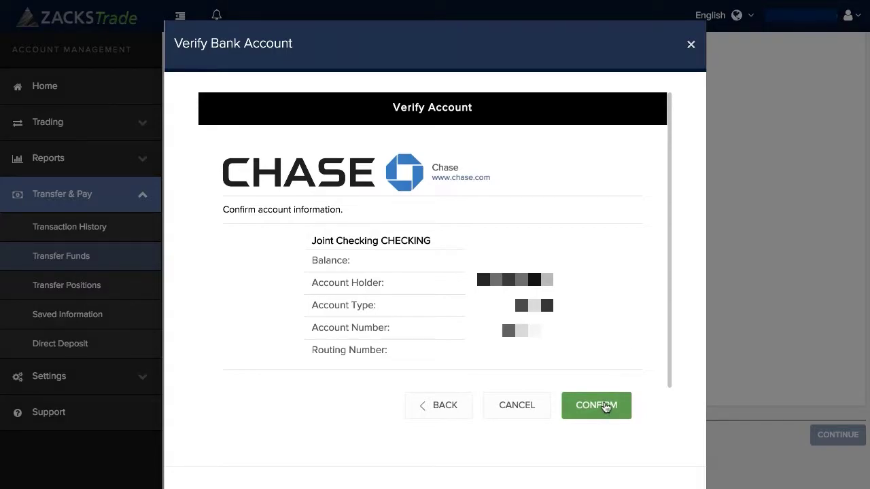
{"action": "left_click", "coordinate": [605, 409]}
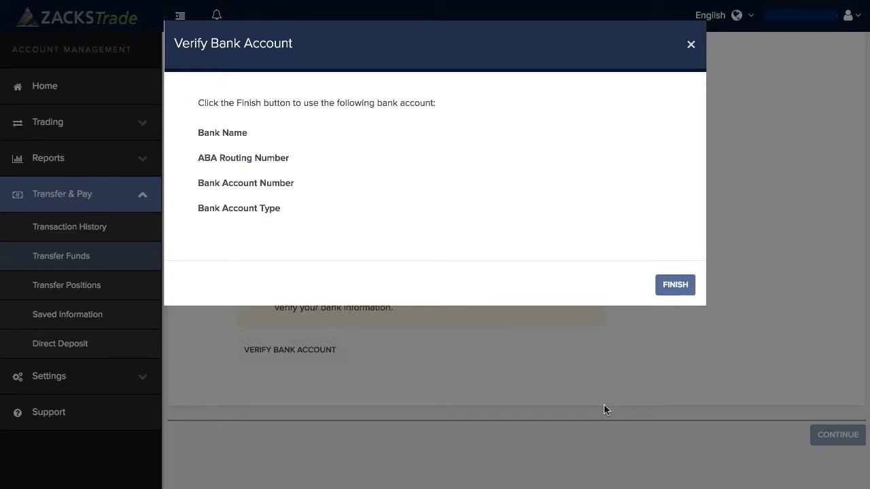
{"action": "left_click", "coordinate": [676, 286]}
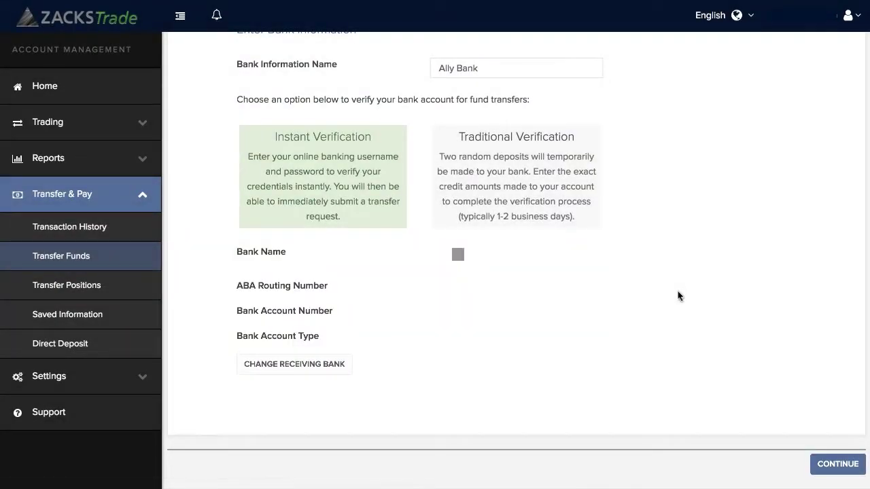
{"action": "left_click", "coordinate": [832, 466]}
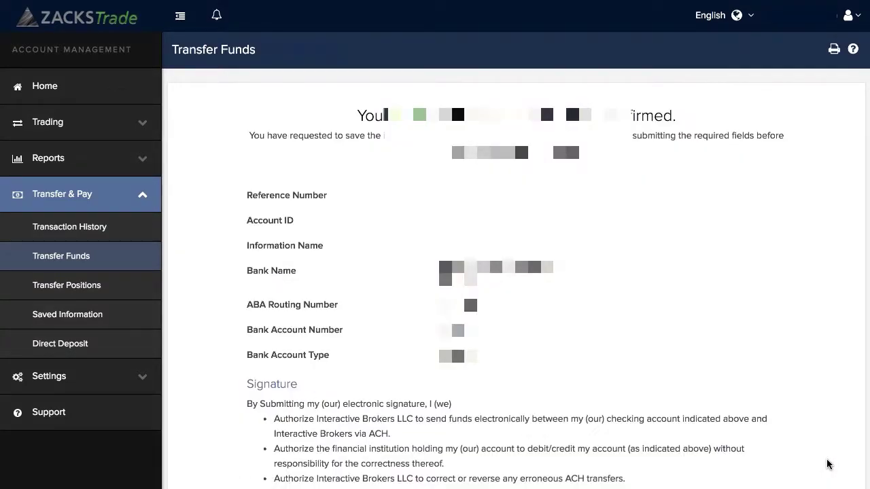
- Sign the ACH authorization with both account holders' names and confirm identity with the account username and password
{"action": "scroll", "coordinate": [797, 431], "scroll_direction": "down", "scroll_amount": 5}
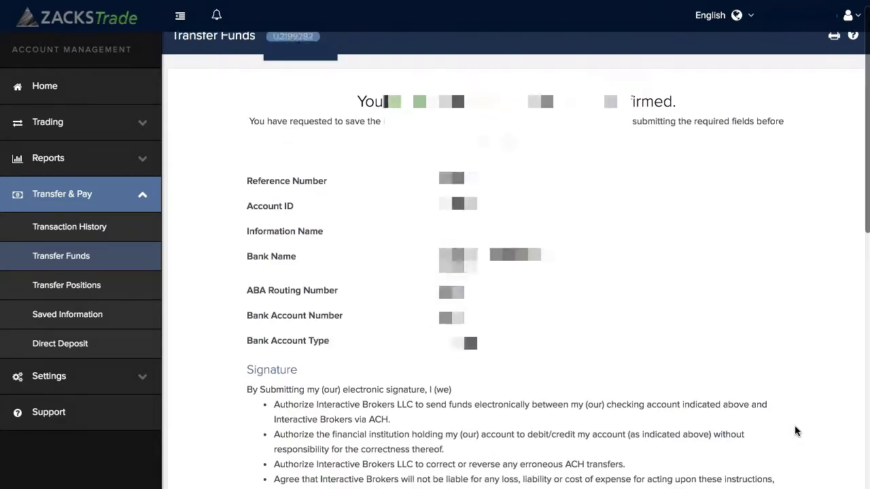
{"action": "scroll", "coordinate": [797, 431], "scroll_direction": "down", "scroll_amount": 2}
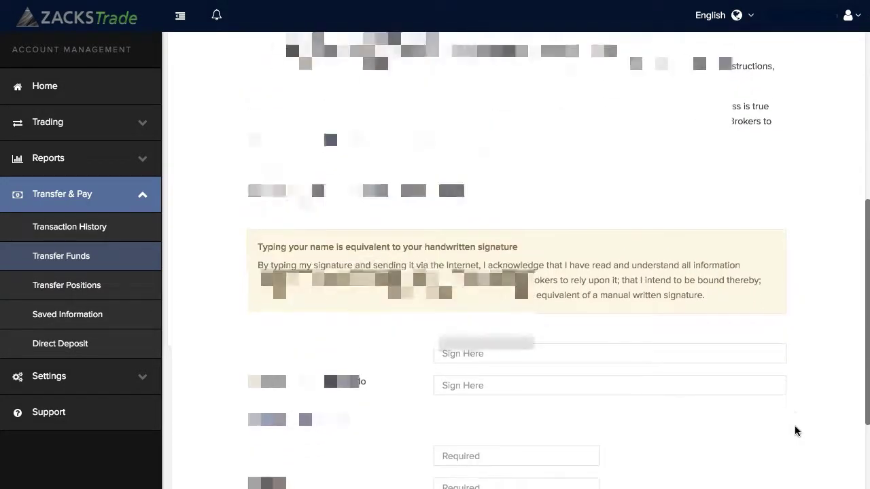
{"action": "scroll", "coordinate": [797, 431], "scroll_direction": "down", "scroll_amount": 2}
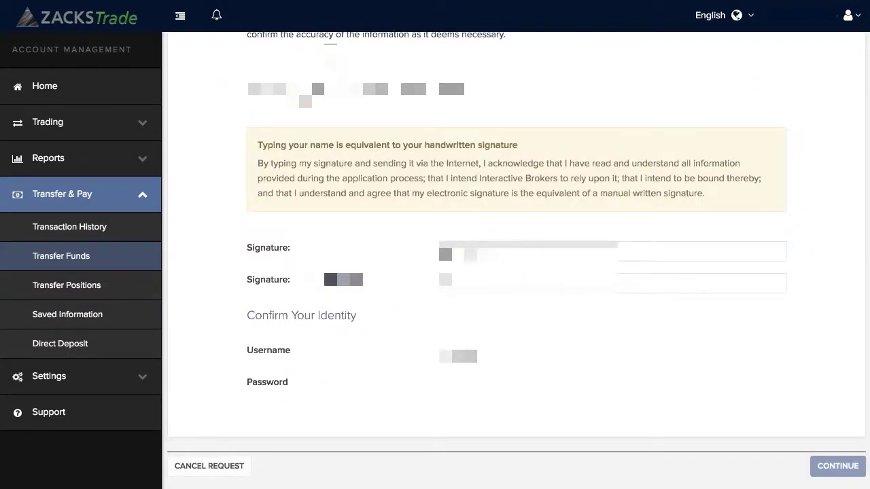
{"action": "left_click", "coordinate": [612, 251]}
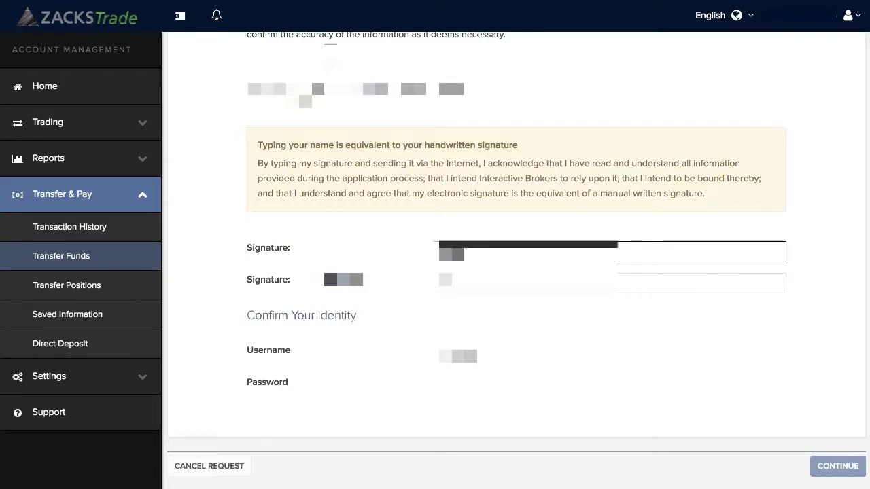
{"action": "type", "text": "son"}
{"action": "key", "text": "Tab"}
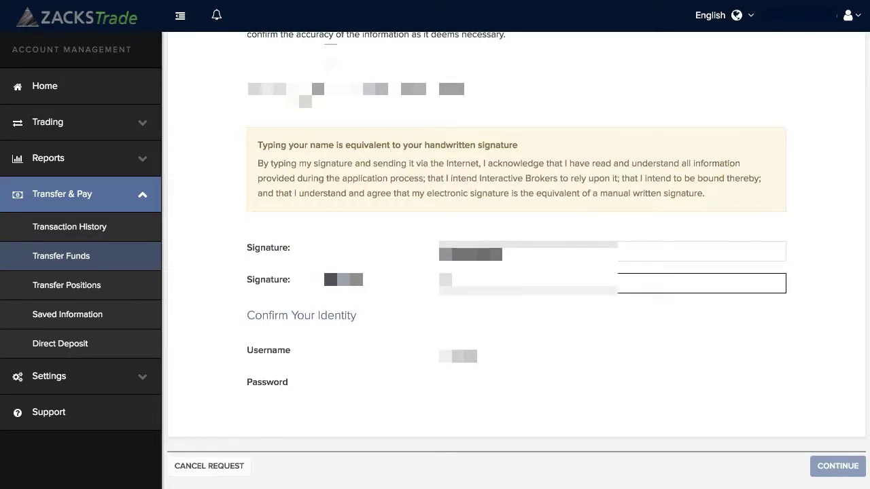
{"action": "type", "text": "s"}
{"action": "key", "text": "Tab"}
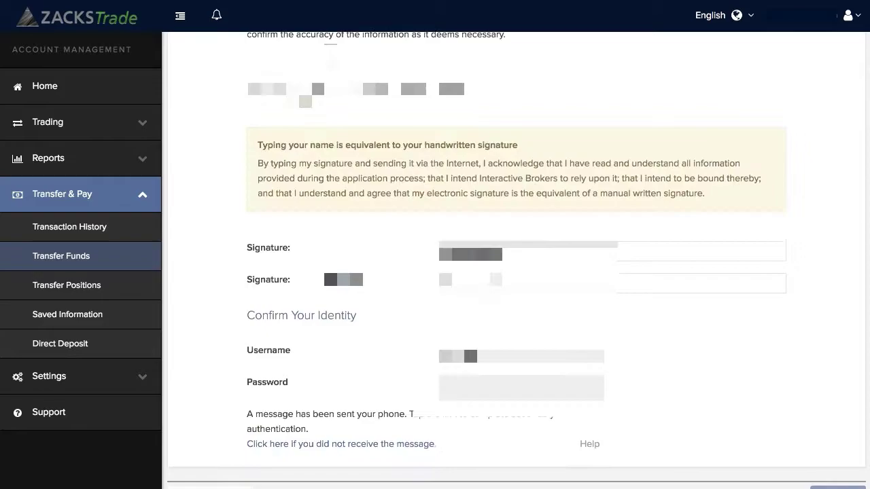
{"action": "scroll", "coordinate": [575, 301], "scroll_direction": "down", "scroll_amount": 2}
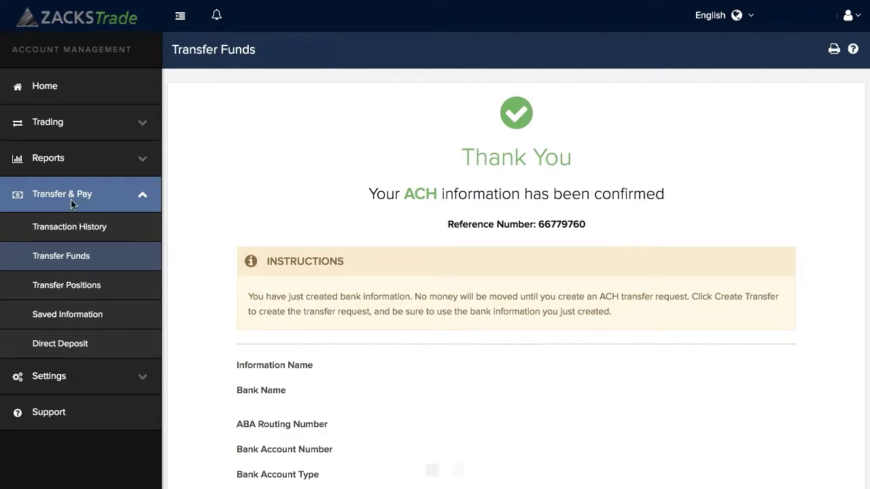
- Start a new funds transfer as a USD Deposit with the ACH Initiated at Broker method
{"action": "left_click", "coordinate": [56, 262]}
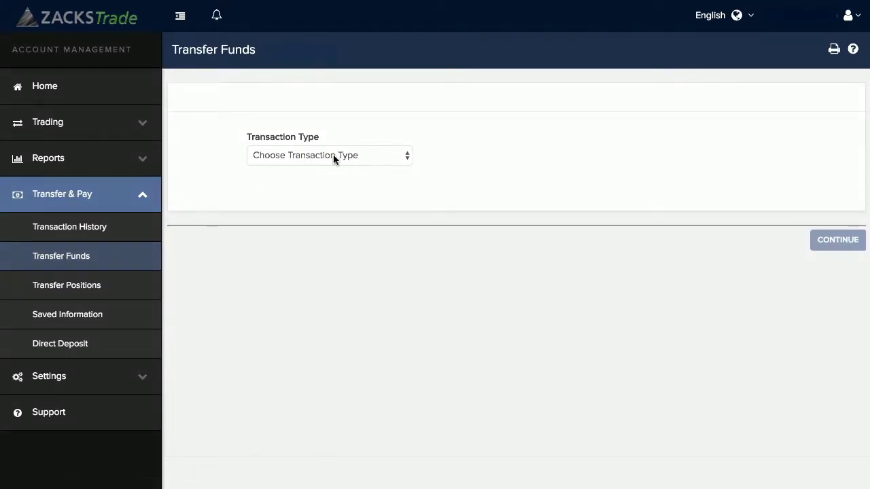
{"action": "left_click", "coordinate": [334, 156]}
{"action": "left_click", "coordinate": [325, 169]}
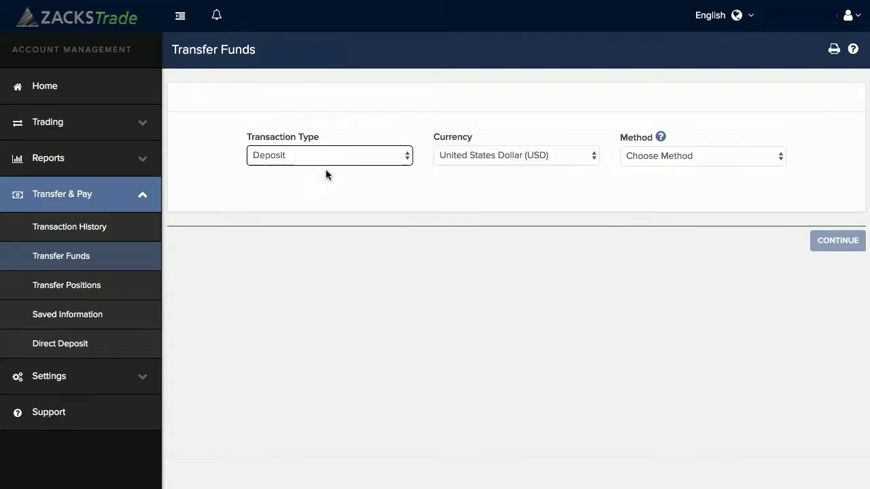
{"action": "left_click", "coordinate": [673, 157]}
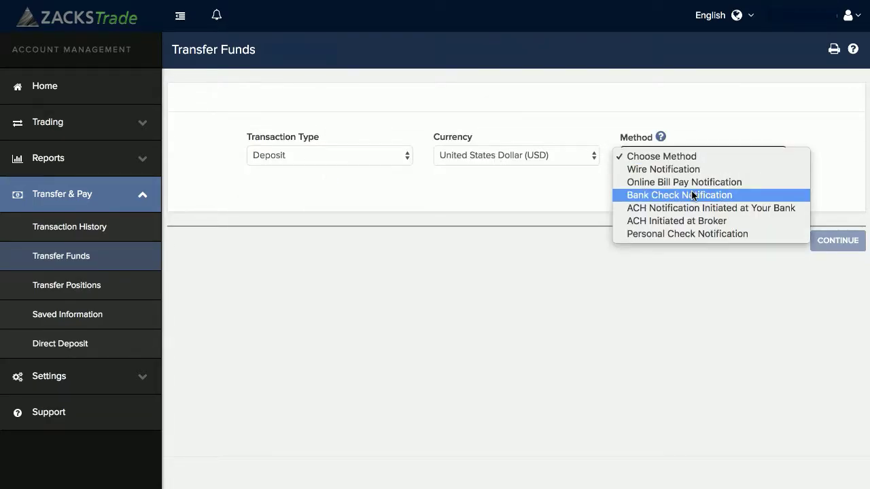
{"action": "left_click", "coordinate": [716, 227]}
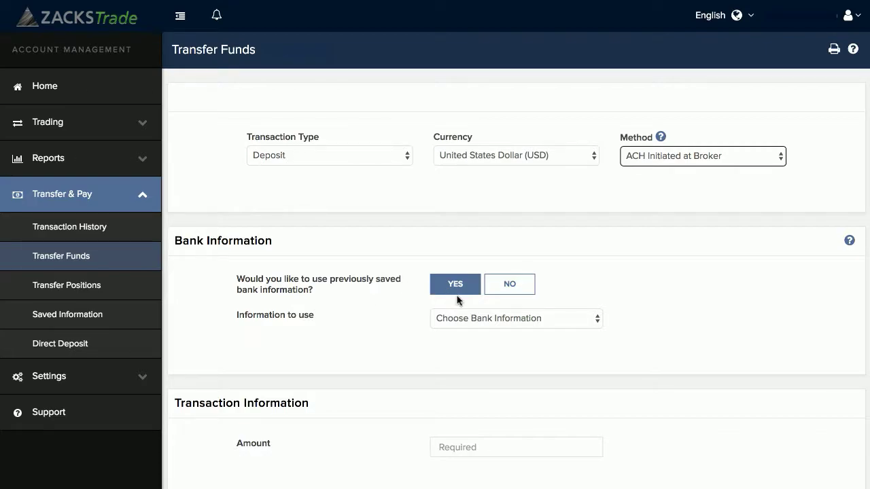
- Choose the saved bank information, set the deposit amount to 100.00, and submit it as a non-recurring transaction
{"action": "left_click", "coordinate": [496, 318]}
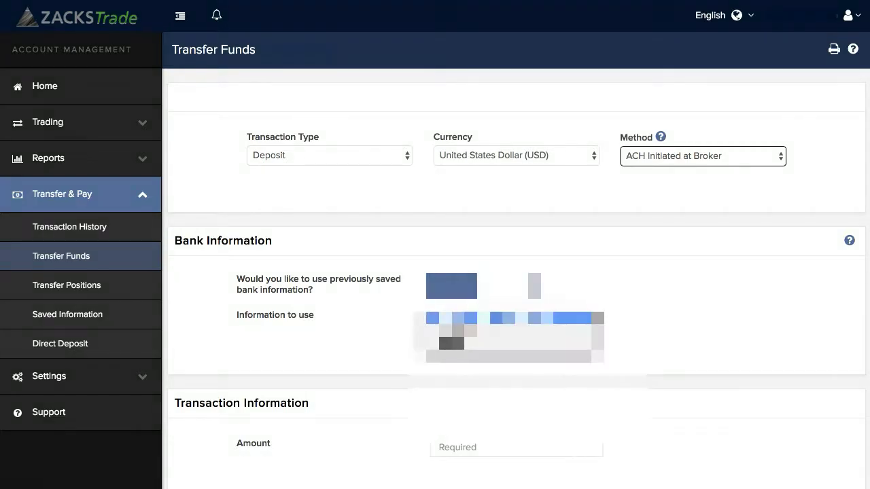
{"action": "left_click", "coordinate": [510, 343]}
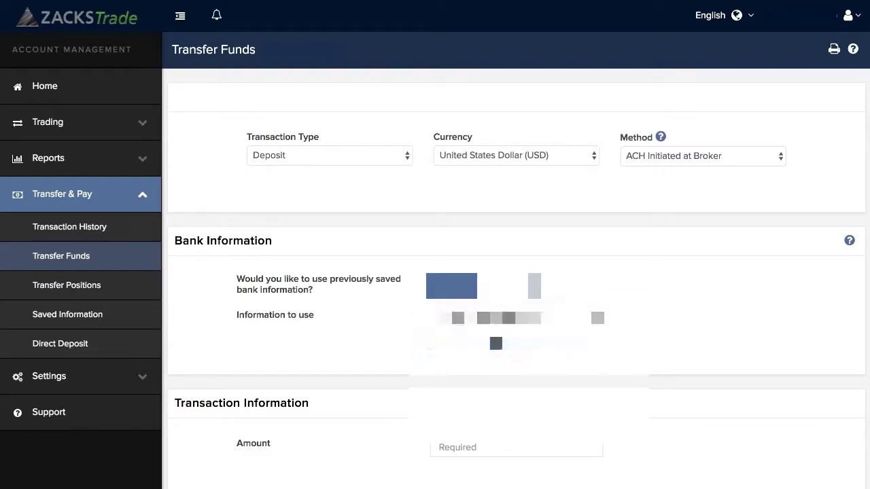
{"action": "scroll", "coordinate": [507, 383], "scroll_direction": "down", "scroll_amount": 3}
{"action": "scroll", "coordinate": [506, 383], "scroll_direction": "down", "scroll_amount": 1}
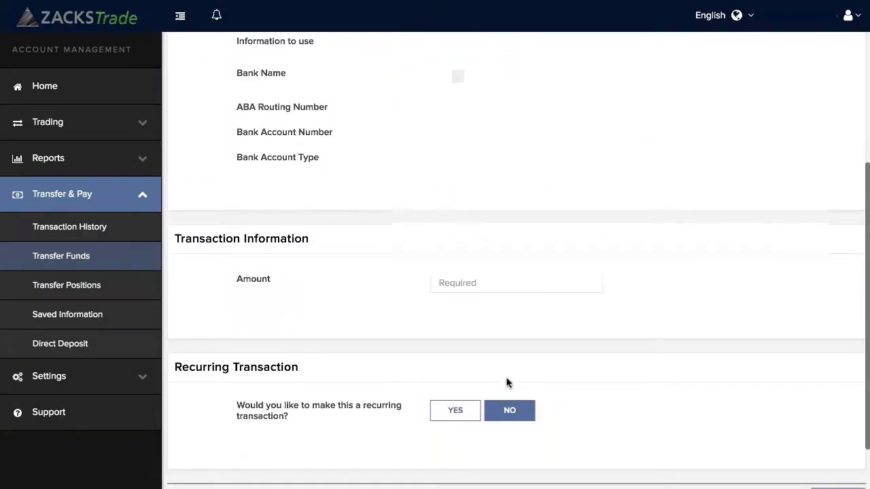
{"action": "left_click", "coordinate": [476, 287]}
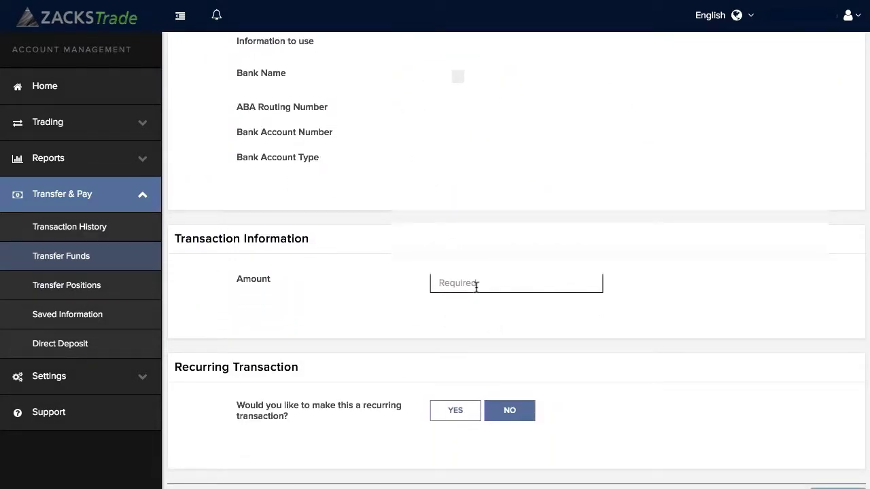
{"action": "type", "text": "100"}
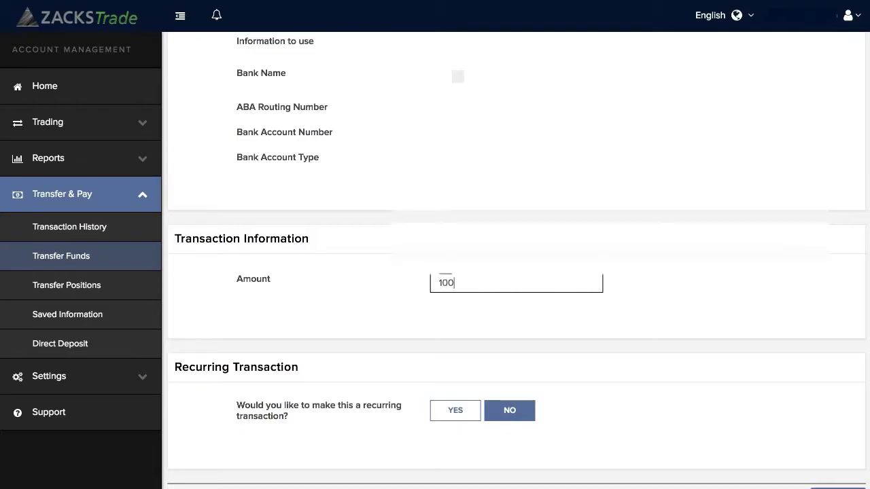
{"action": "type", "text": ".00"}
{"action": "scroll", "coordinate": [547, 389], "scroll_direction": "down", "scroll_amount": 1}
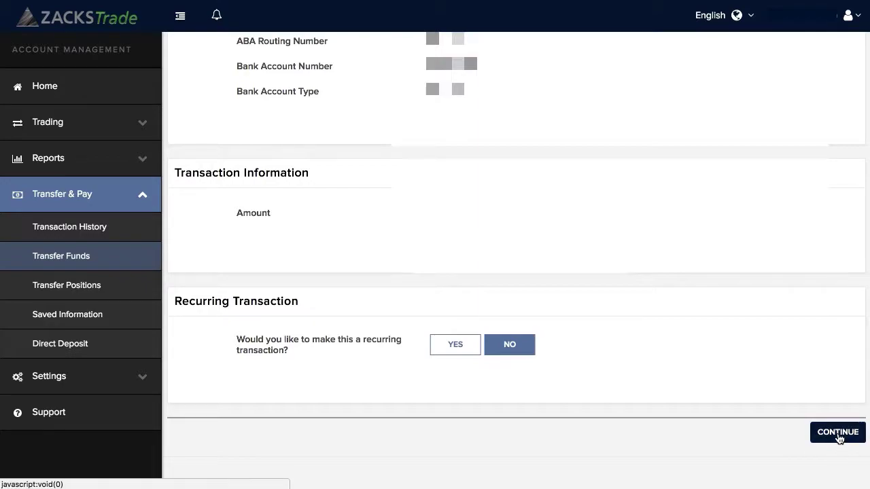
{"action": "left_click", "coordinate": [840, 439]}
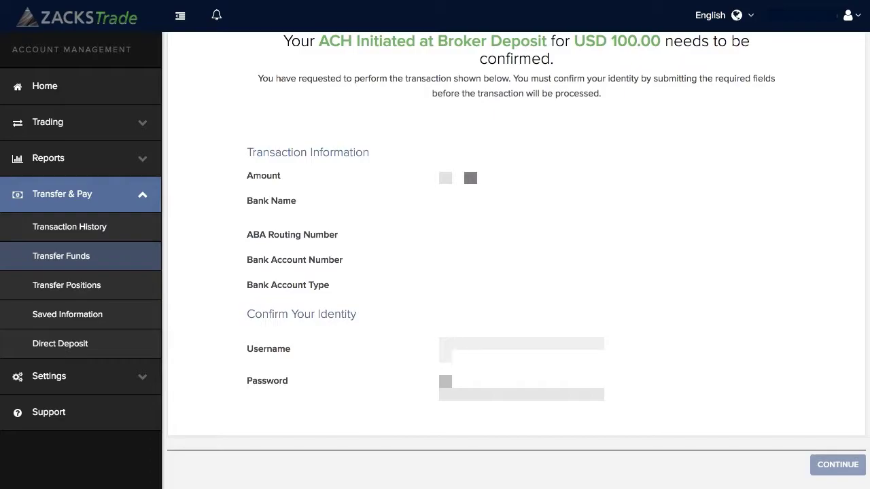
- Confirm identity for the USD 100.00 ACH deposit with the account password and submit the request
{"action": "left_click", "coordinate": [445, 382]}
{"action": "key", "text": "ctrl+v"}
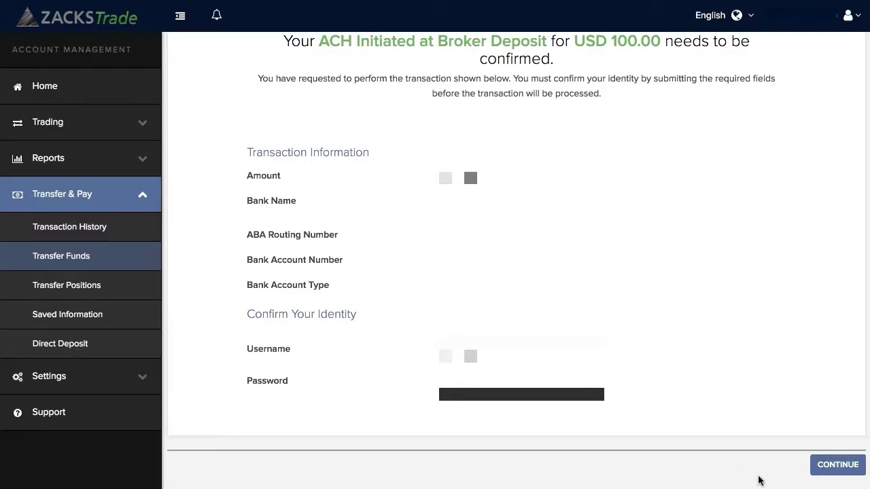
{"action": "left_click", "coordinate": [835, 469]}
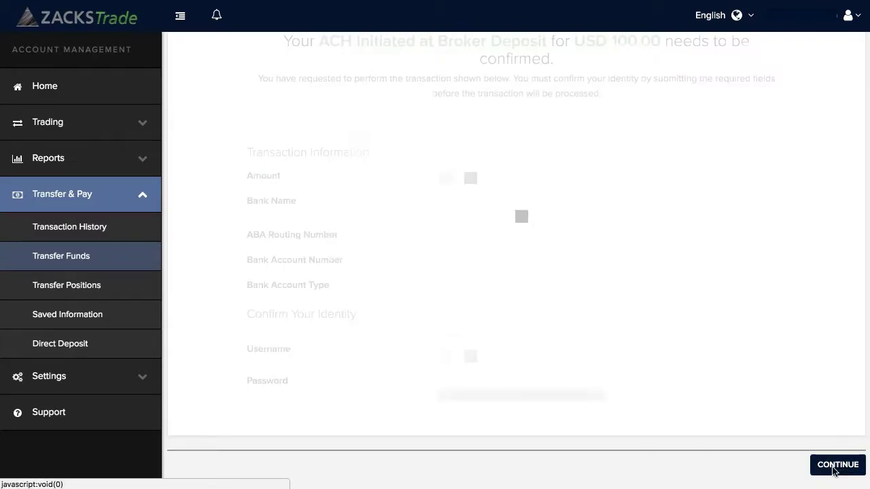